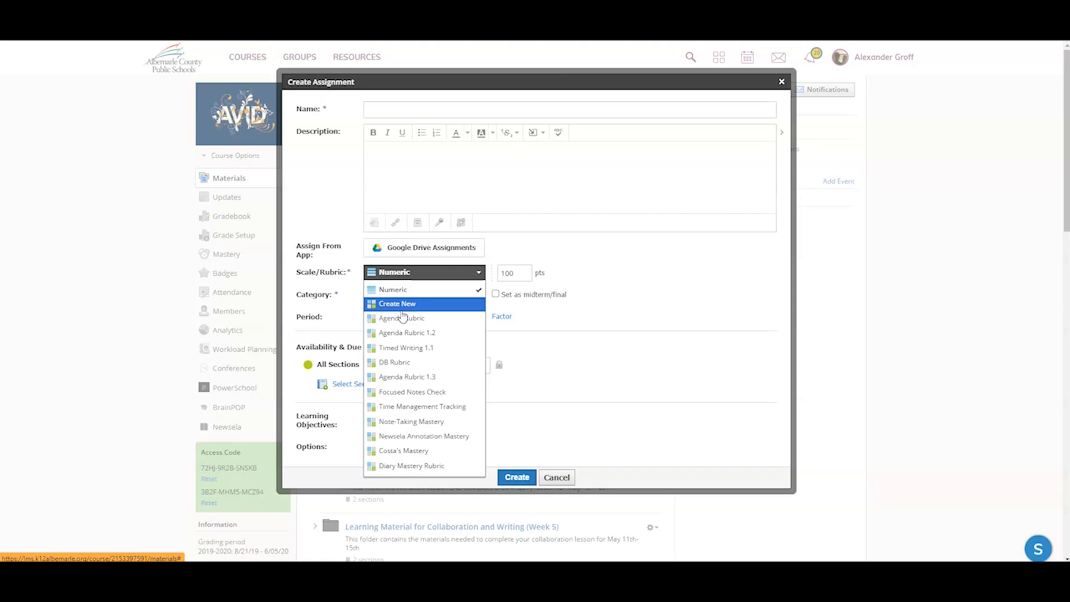
- Discard the open assignment form and start a new rubric titled "Schoology Pd" in the personal resources home
click(592, 471)
click(563, 477)
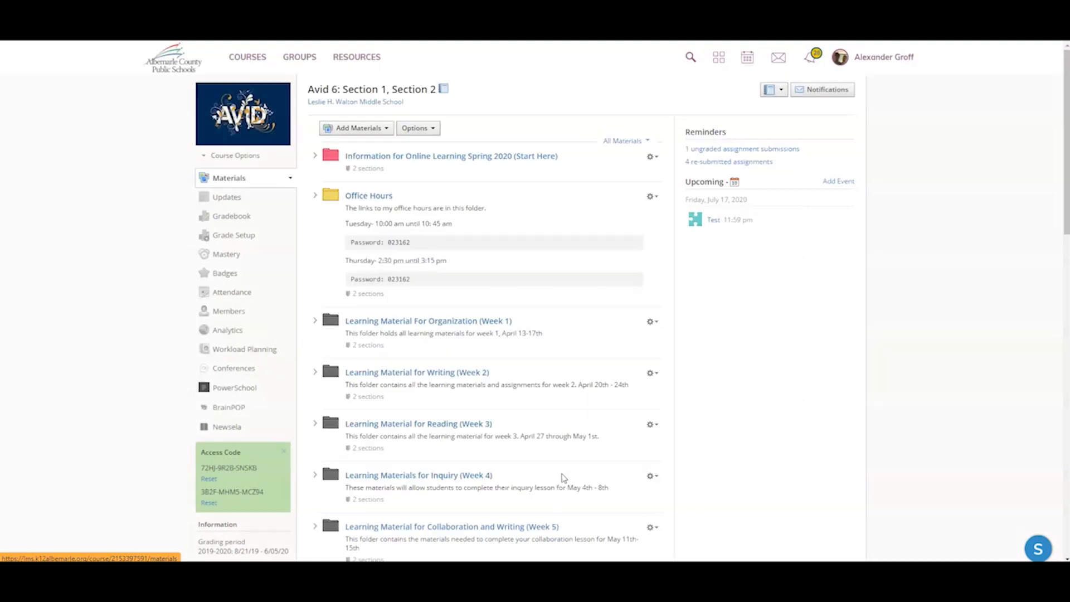
click(359, 58)
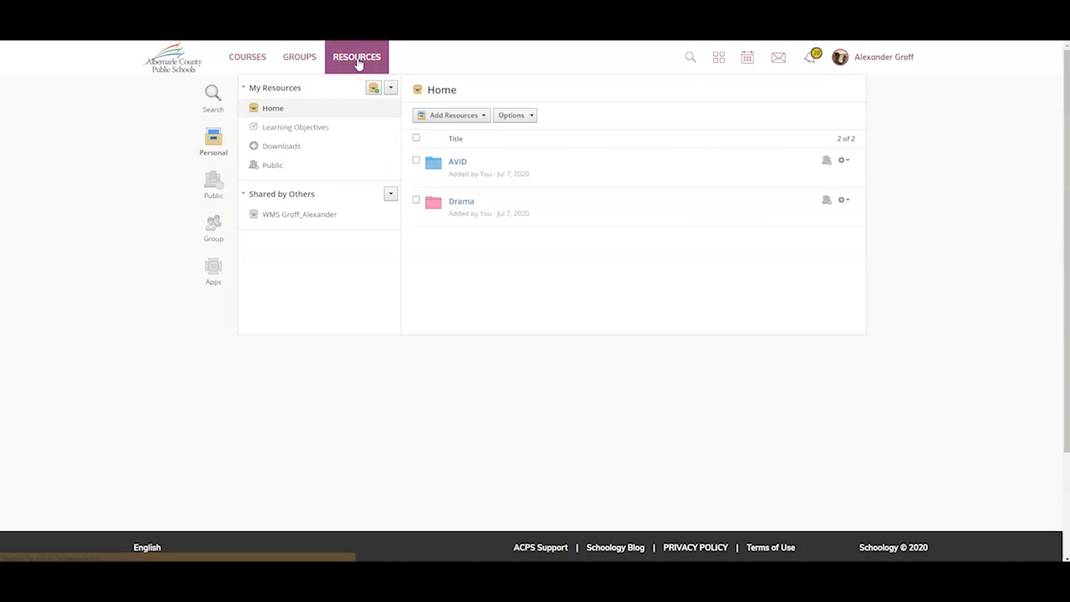
click(456, 117)
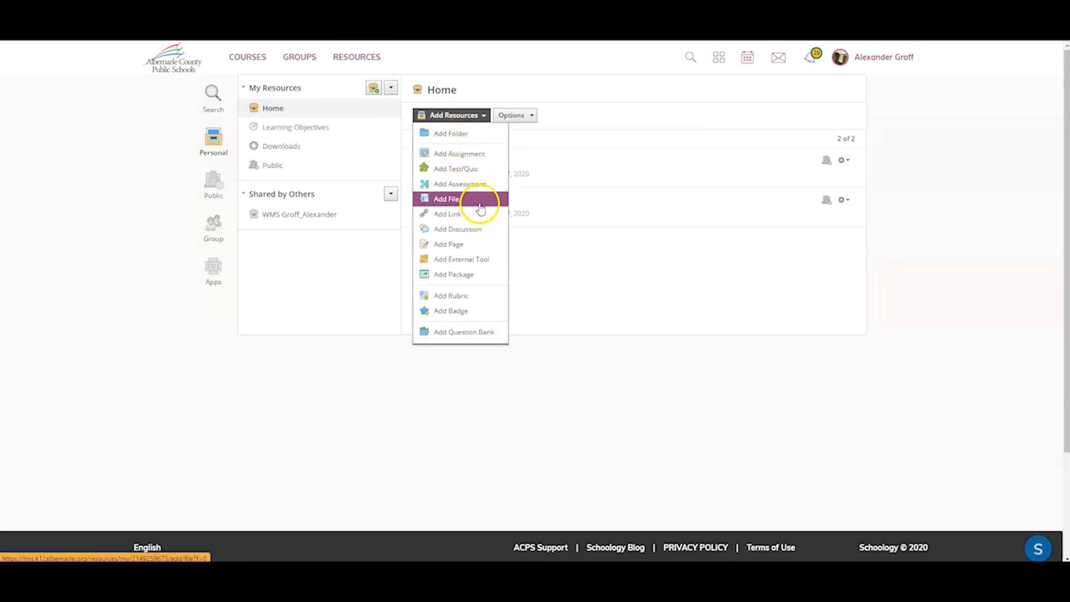
click(468, 297)
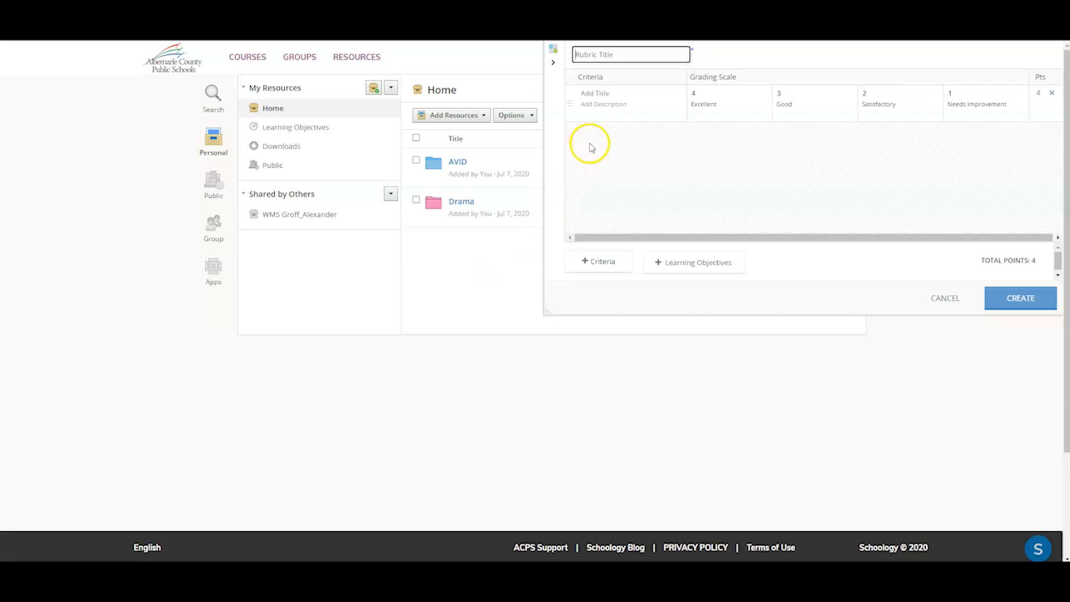
click(580, 54)
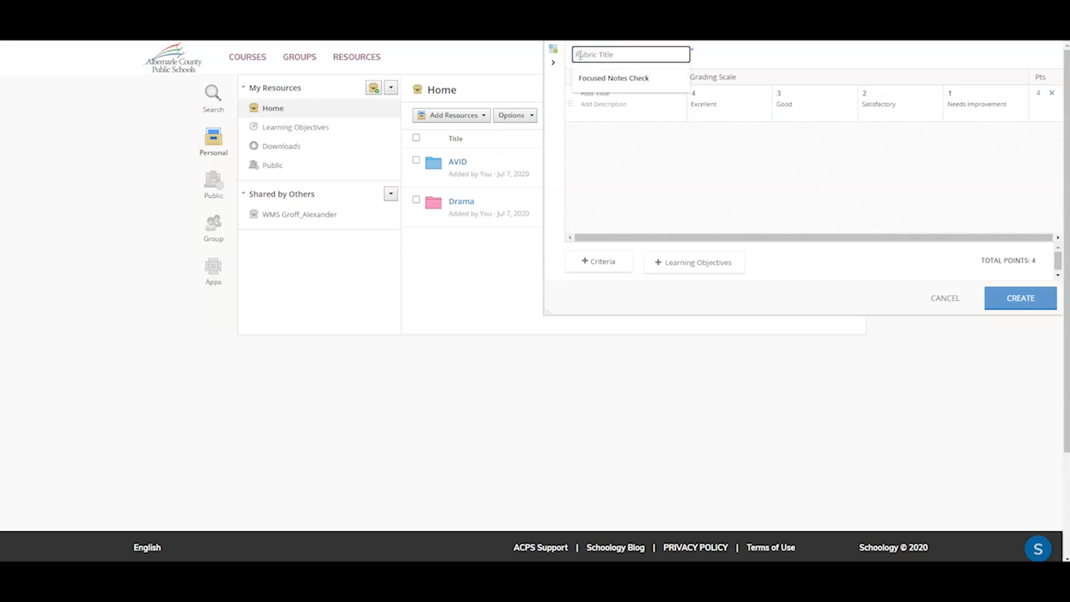
text(Schoology Pd)
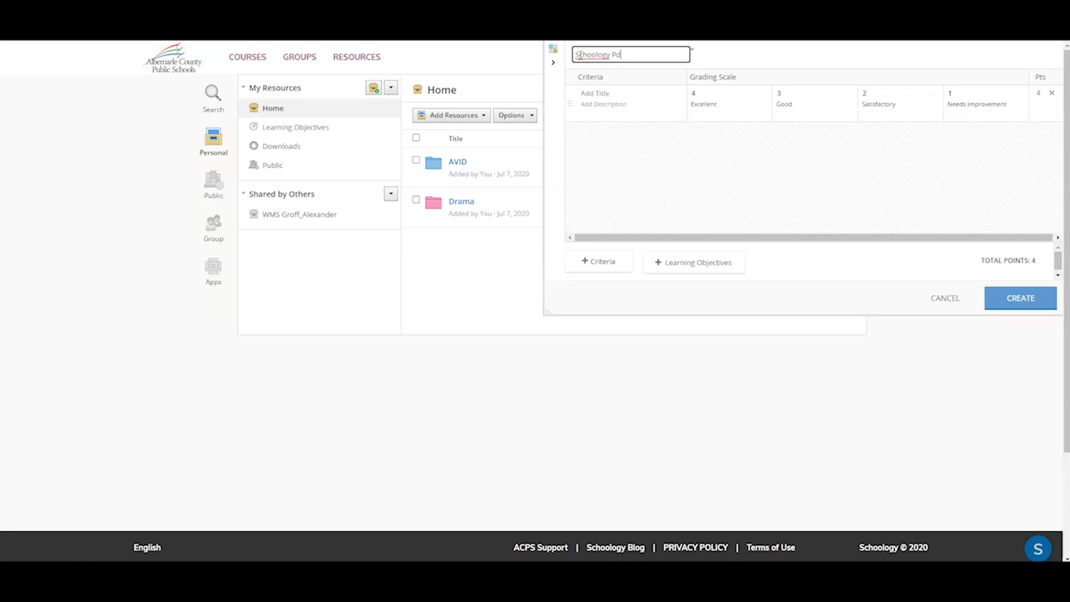
- Title the first rubric criterion "Rubric Size" and add a second criterion titled "Completion"
click(597, 91)
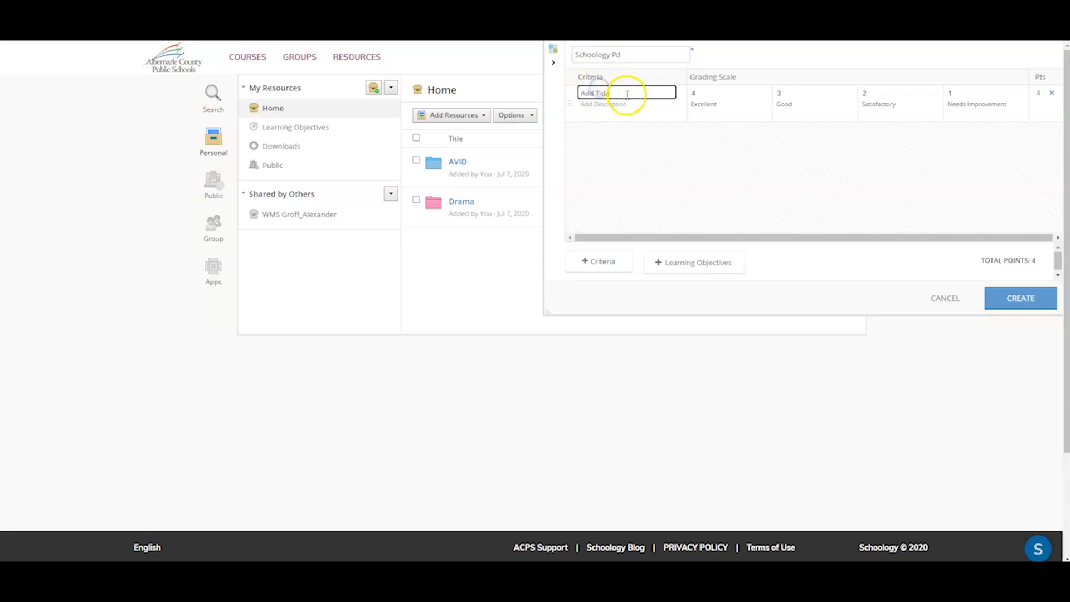
click(615, 106)
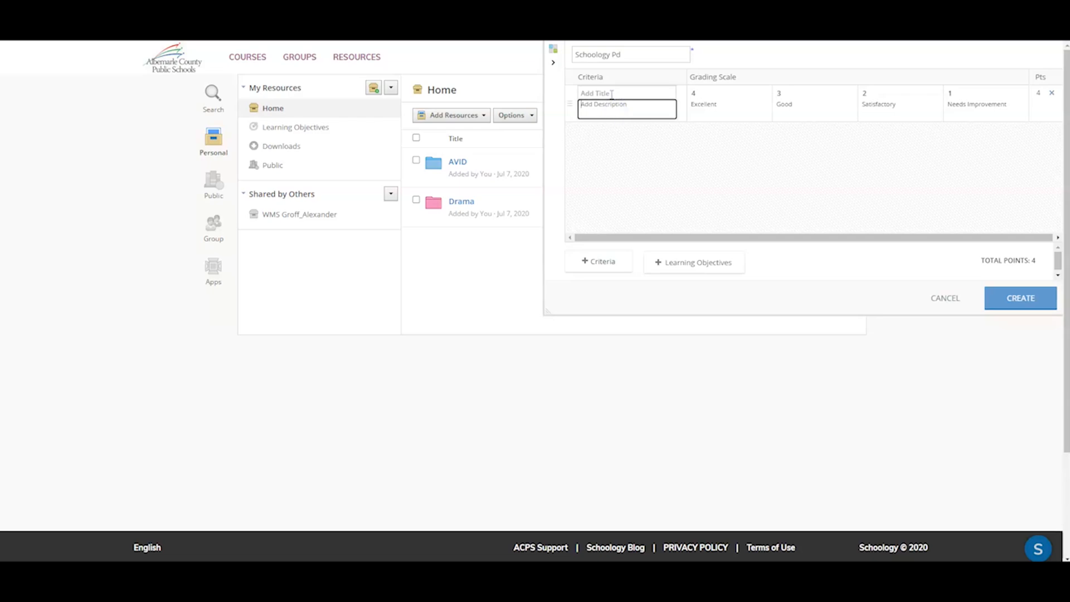
click(611, 94)
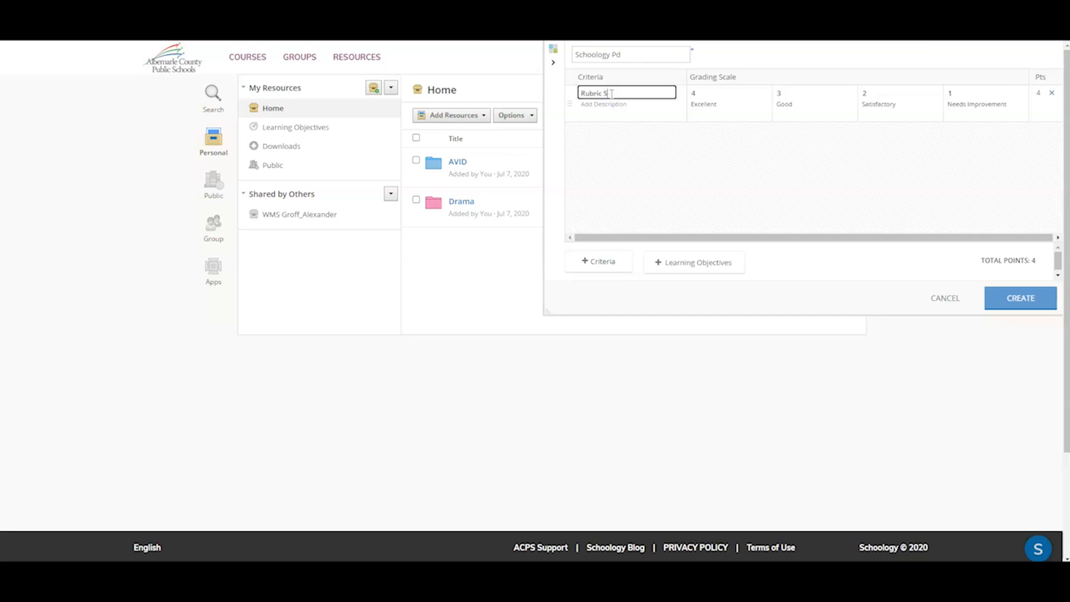
click(601, 262)
click(597, 128)
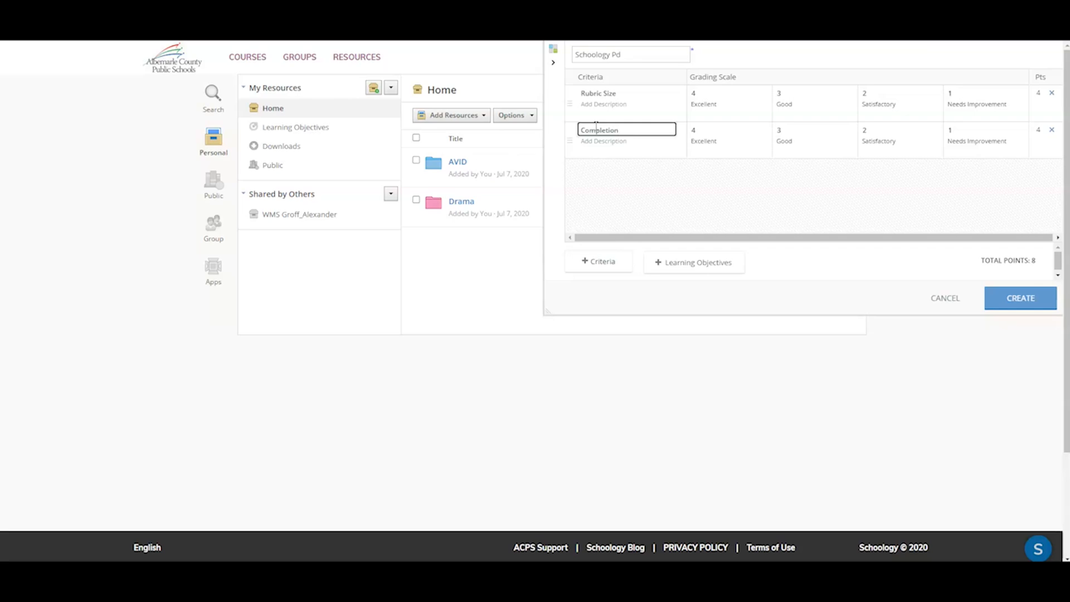
- Examine the editable description and grading-scale fields of both rubric criteria
click(610, 110)
click(612, 147)
click(703, 89)
click(729, 137)
click(797, 143)
click(801, 105)
click(880, 106)
click(897, 142)
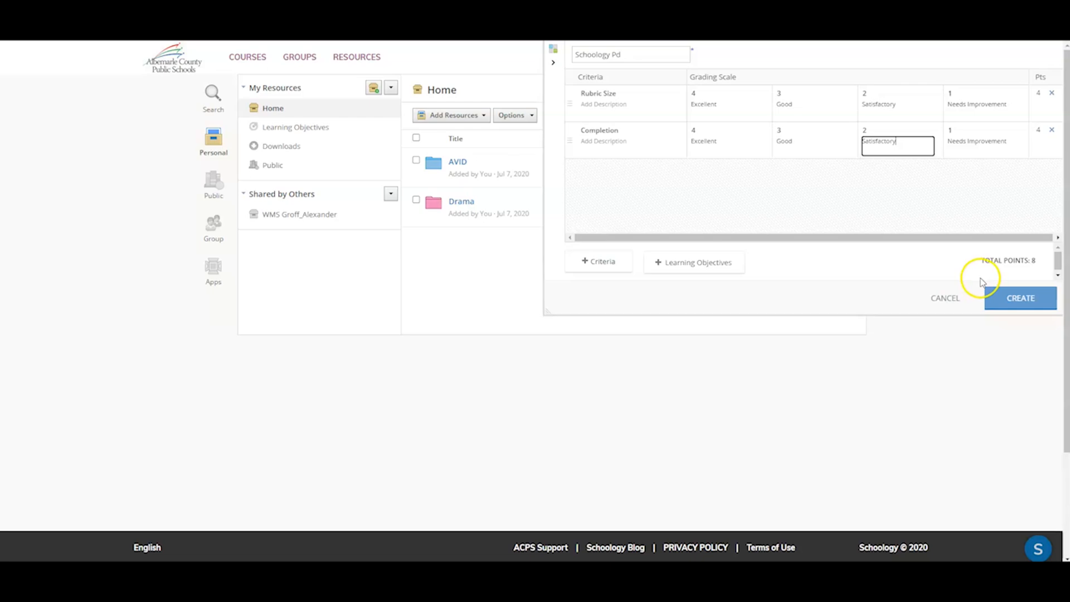
- Create the two-criterion rubric in the personal resources
click(1032, 300)
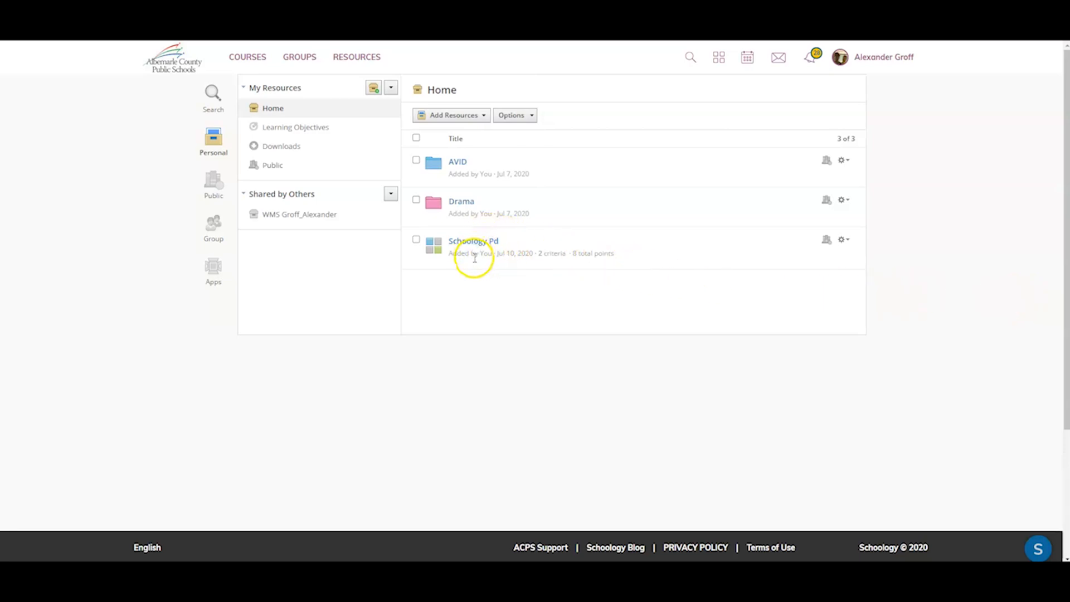
click(481, 265)
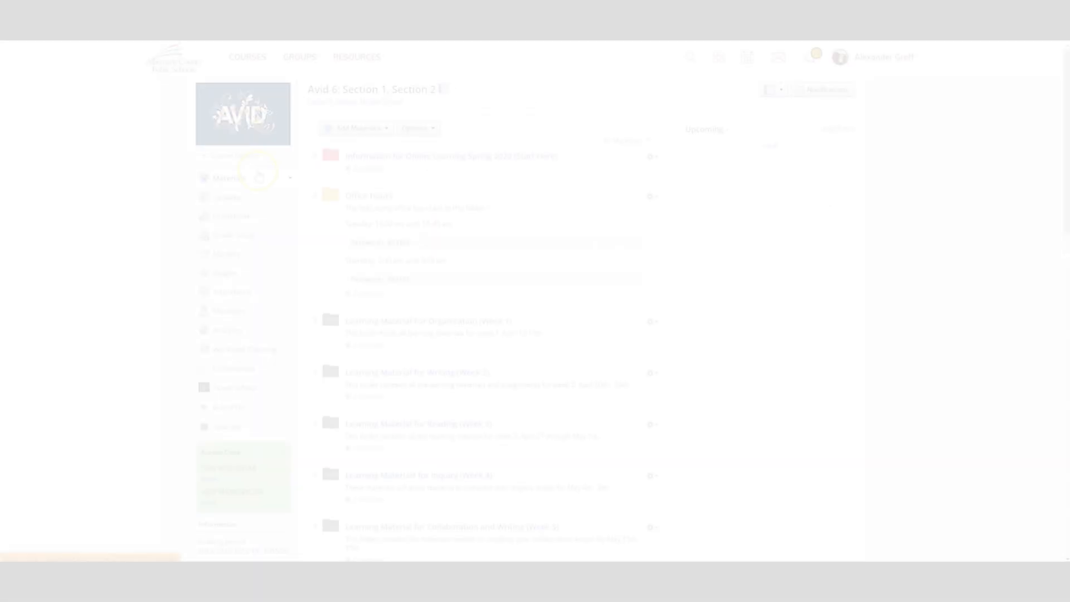
- Start an assignment above the Office Hours folder in the Avid 6 materials, named "Schoology Work" with the description "Description of Asssignment"
click(260, 176)
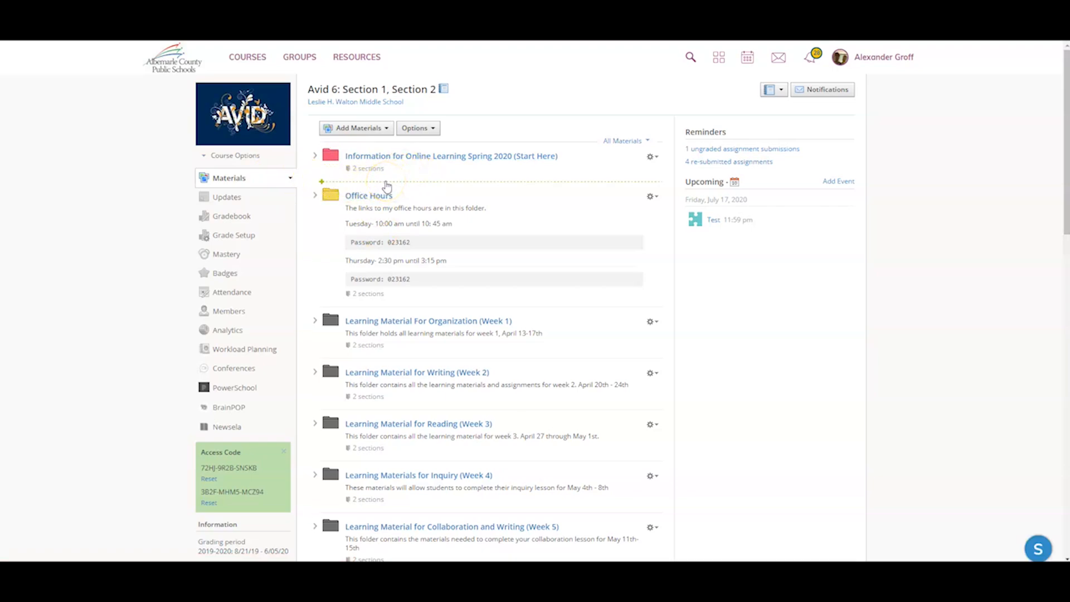
click(388, 186)
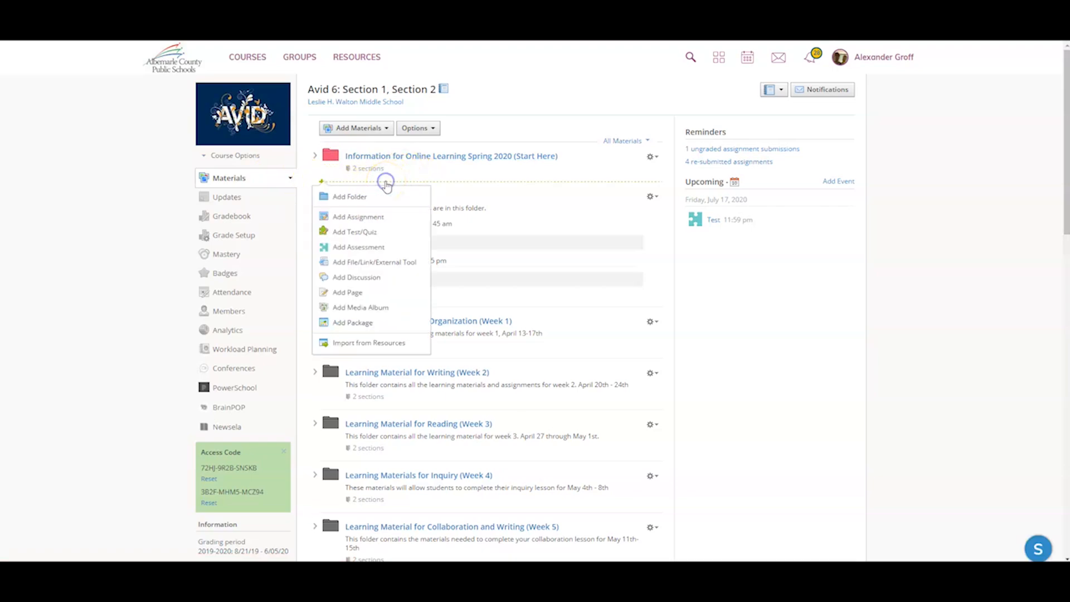
click(369, 216)
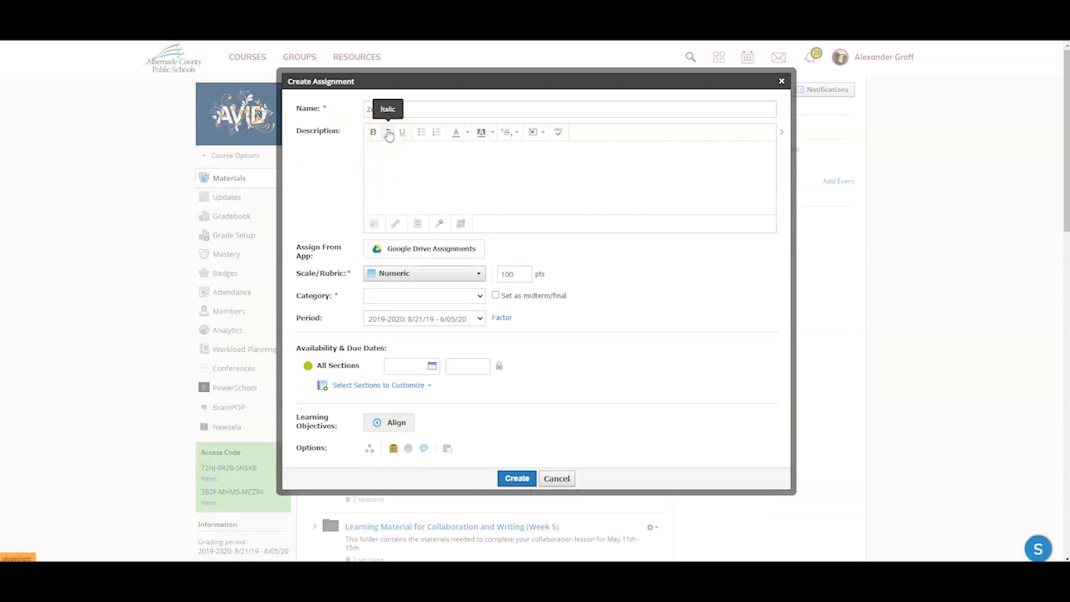
text(cho)
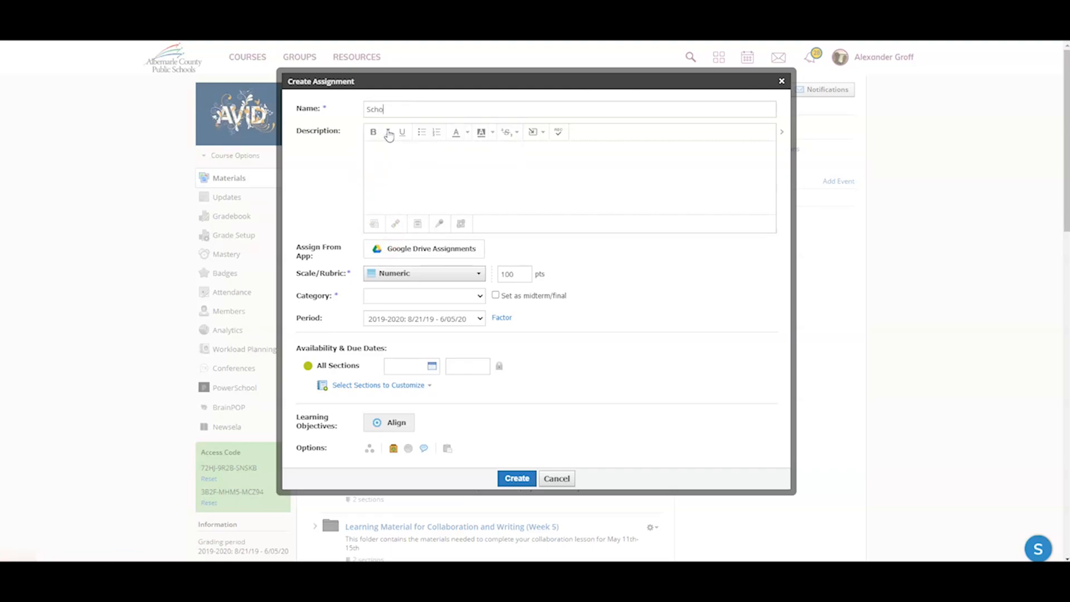
text(ology Work)
click(394, 151)
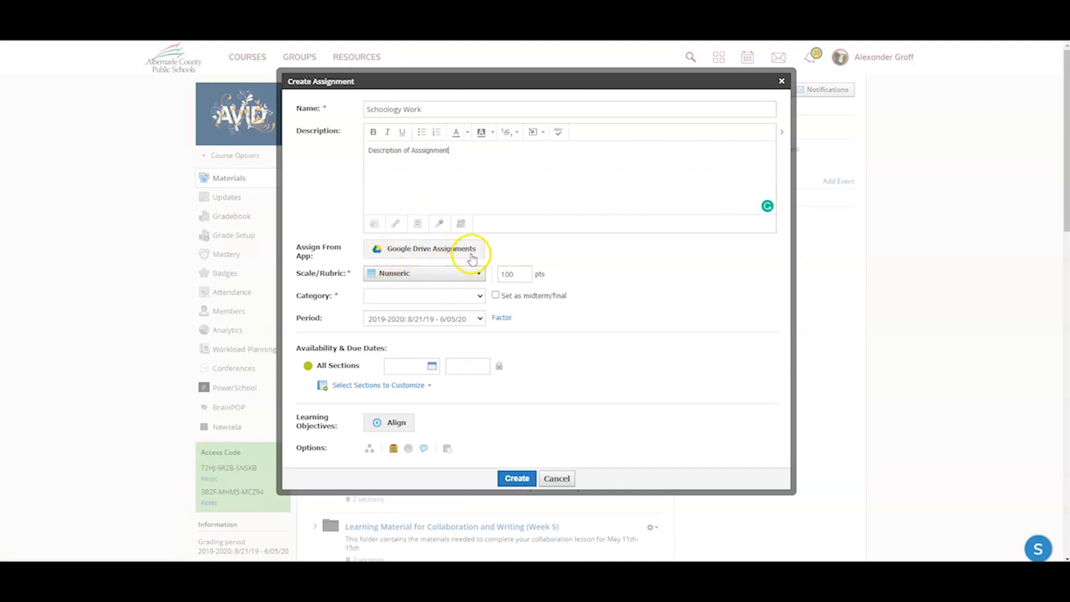
- Apply the Agenda Rubric, the Organization category and a due date of 7/14/20, and create the assignment
click(473, 276)
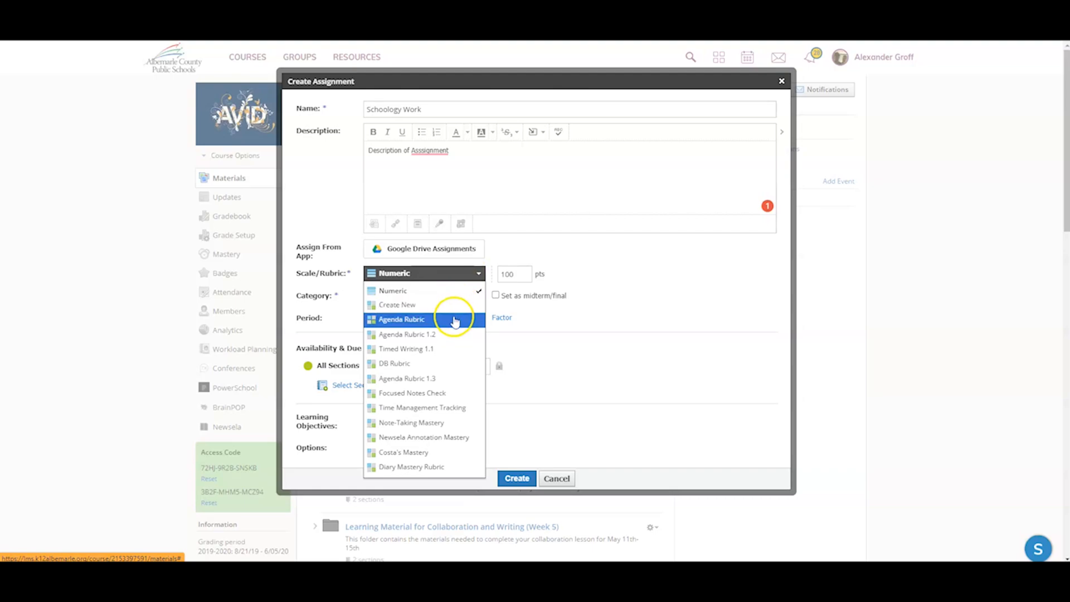
click(421, 322)
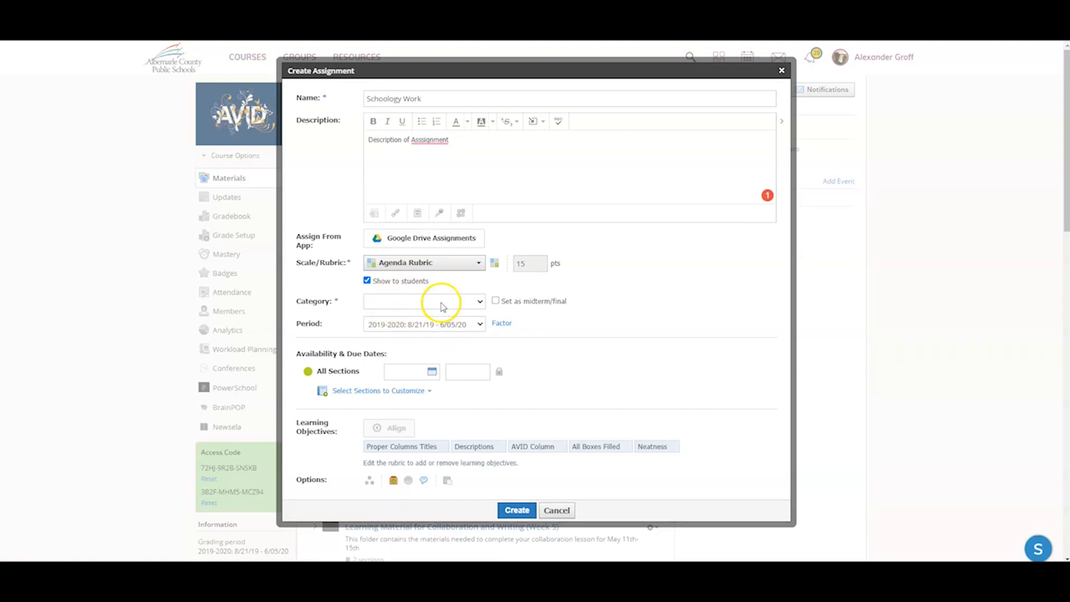
click(445, 303)
click(420, 336)
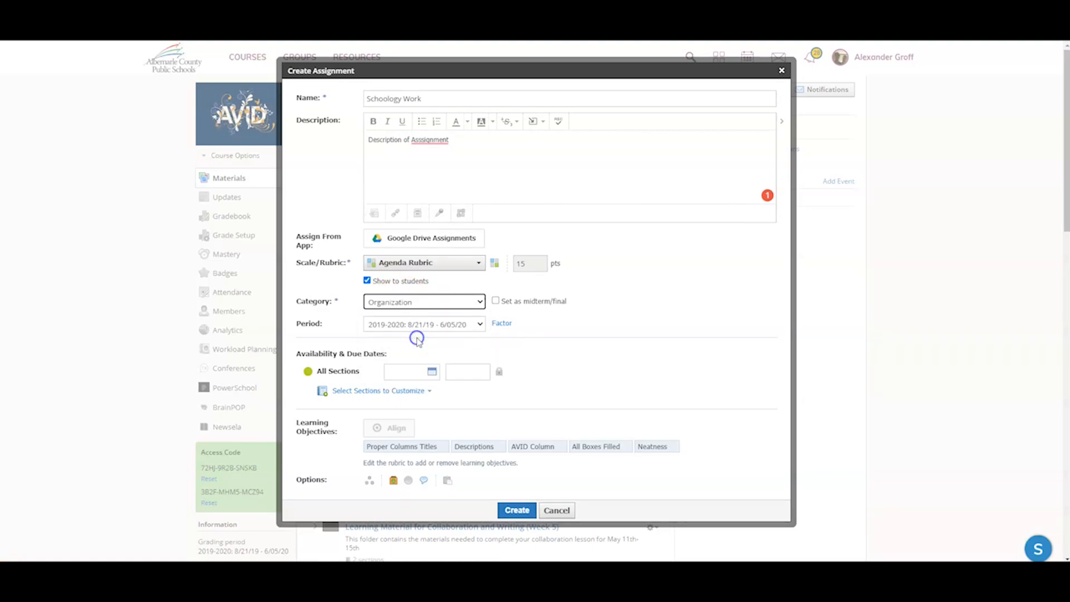
click(426, 374)
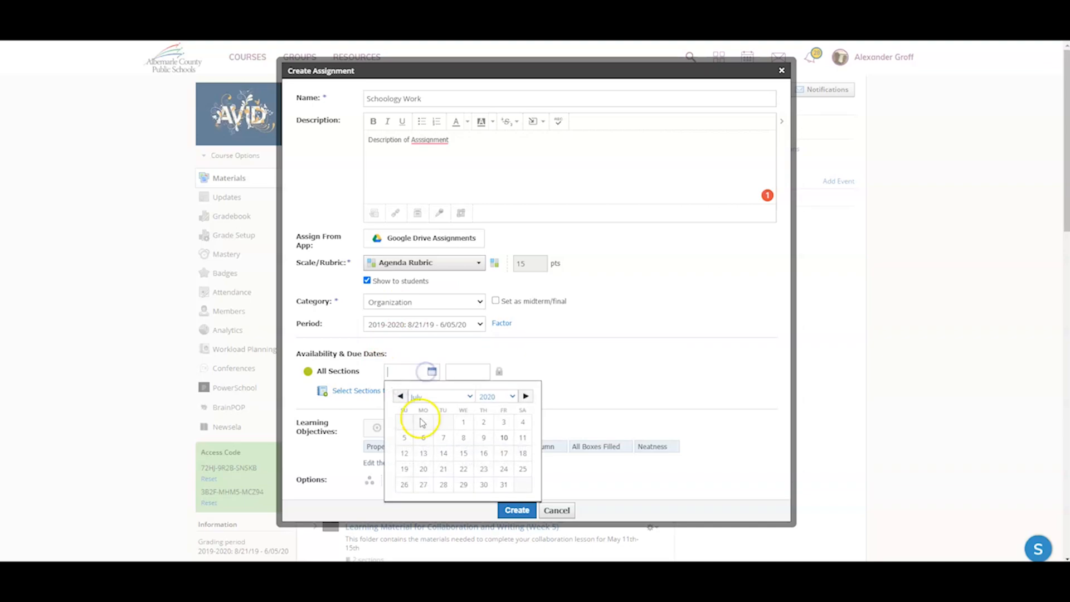
click(437, 451)
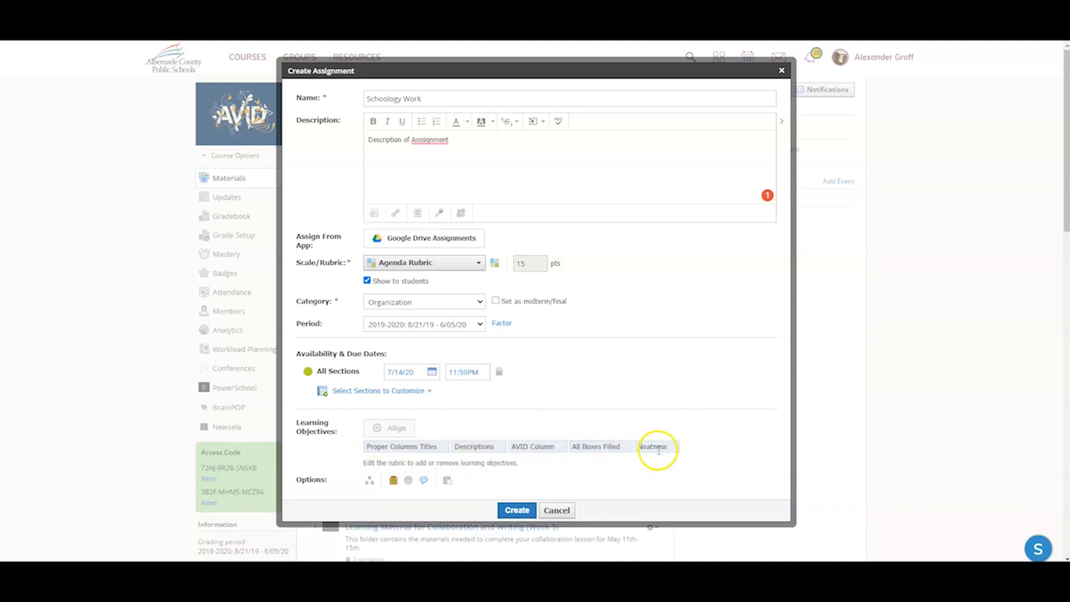
click(514, 508)
click(490, 506)
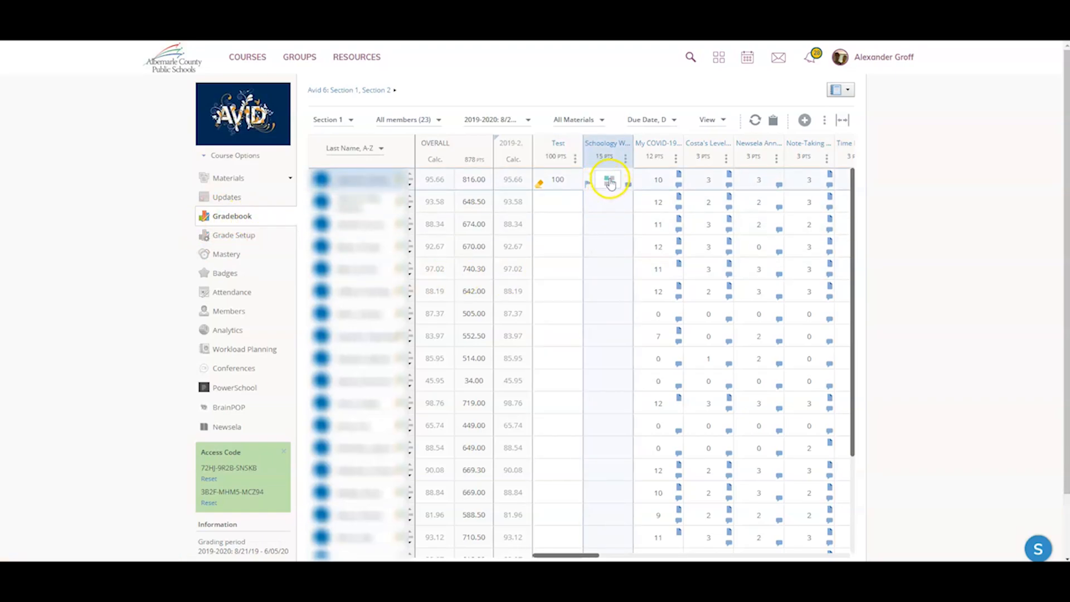
- Try rating the first student's Schoology Work in the gradebook rubric with 3, 2, 2, 2 and 3 points, and discard the ratings
click(610, 180)
click(671, 137)
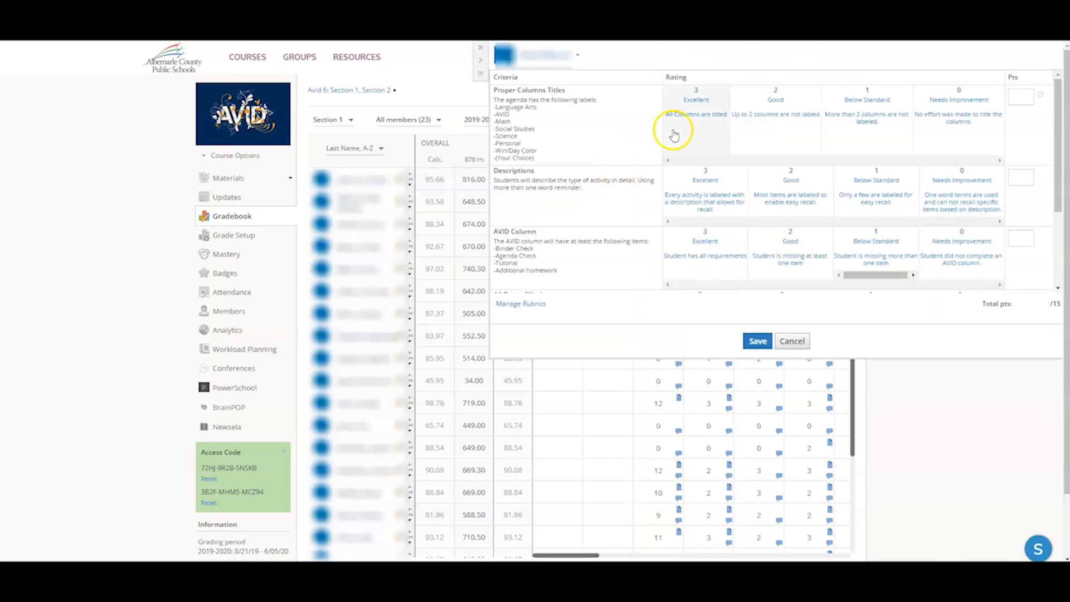
click(785, 187)
click(802, 238)
scroll(801, 235, down, 2)
click(766, 209)
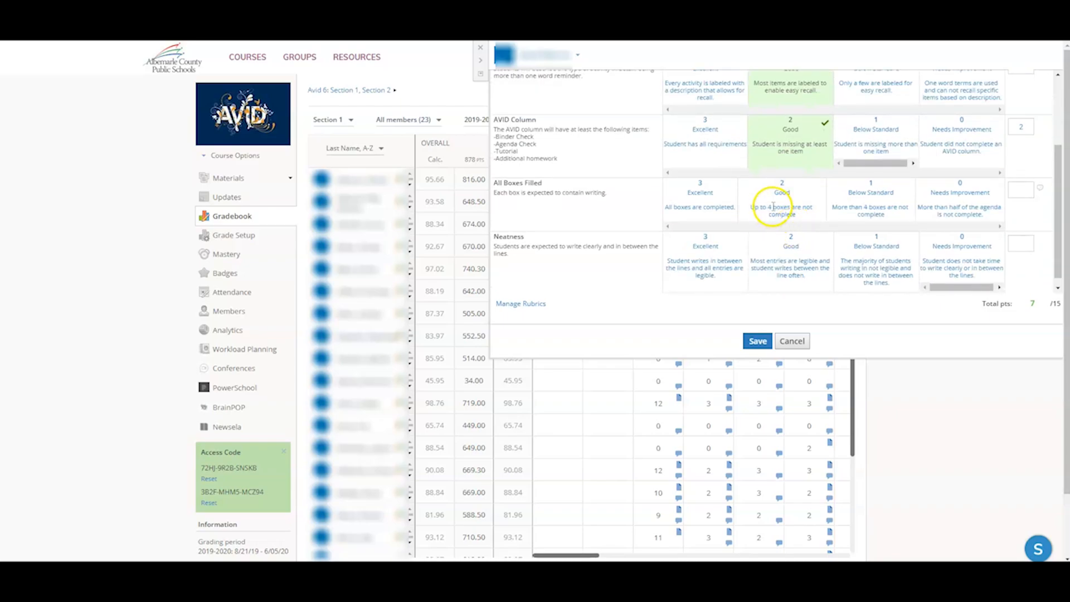
click(722, 253)
click(754, 342)
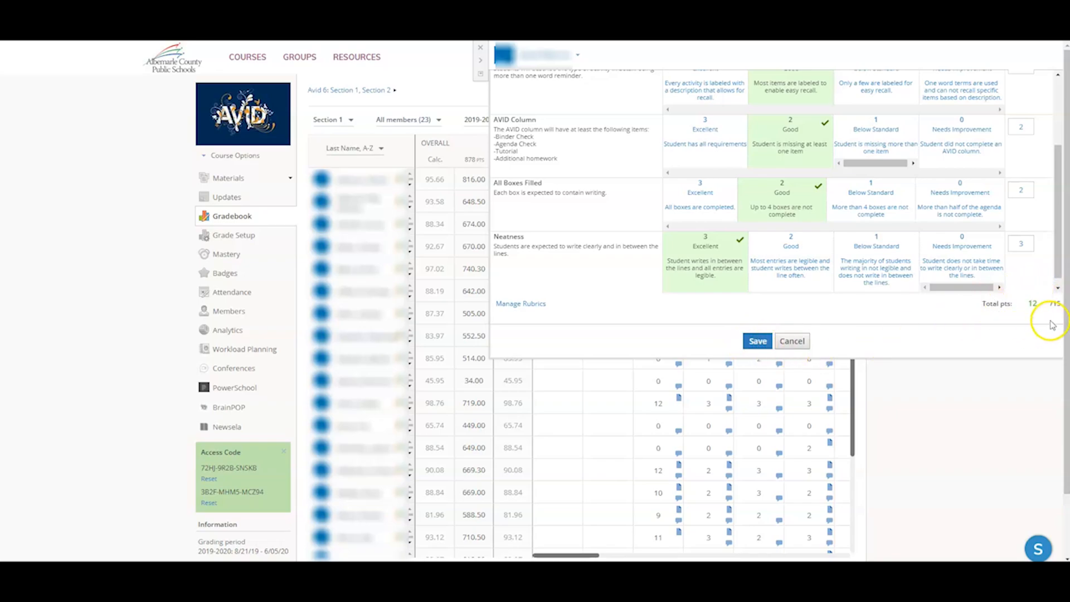
scroll(799, 262, up, 2)
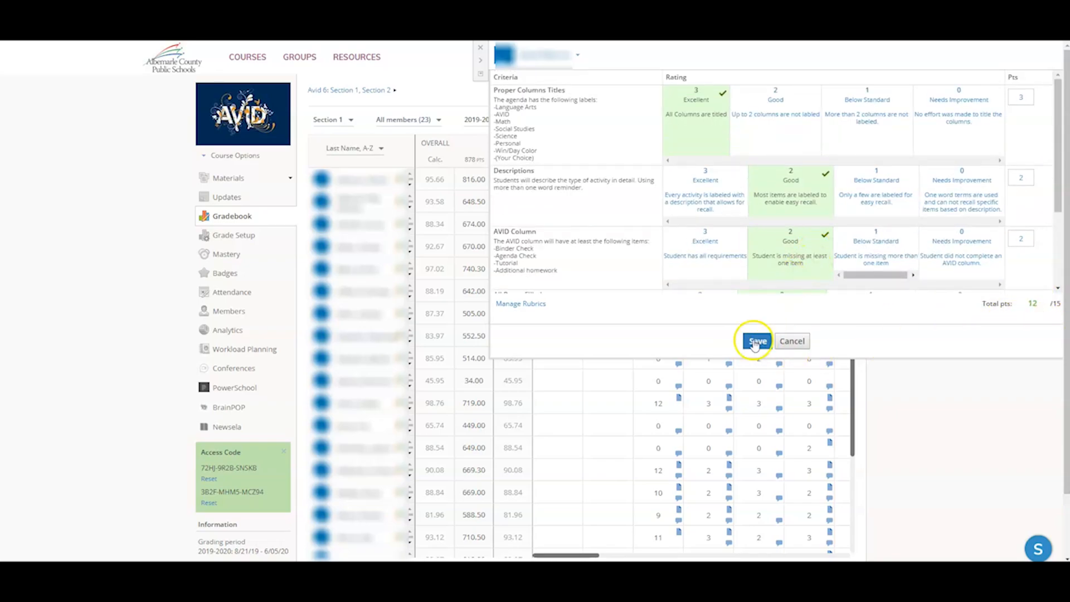
click(792, 342)
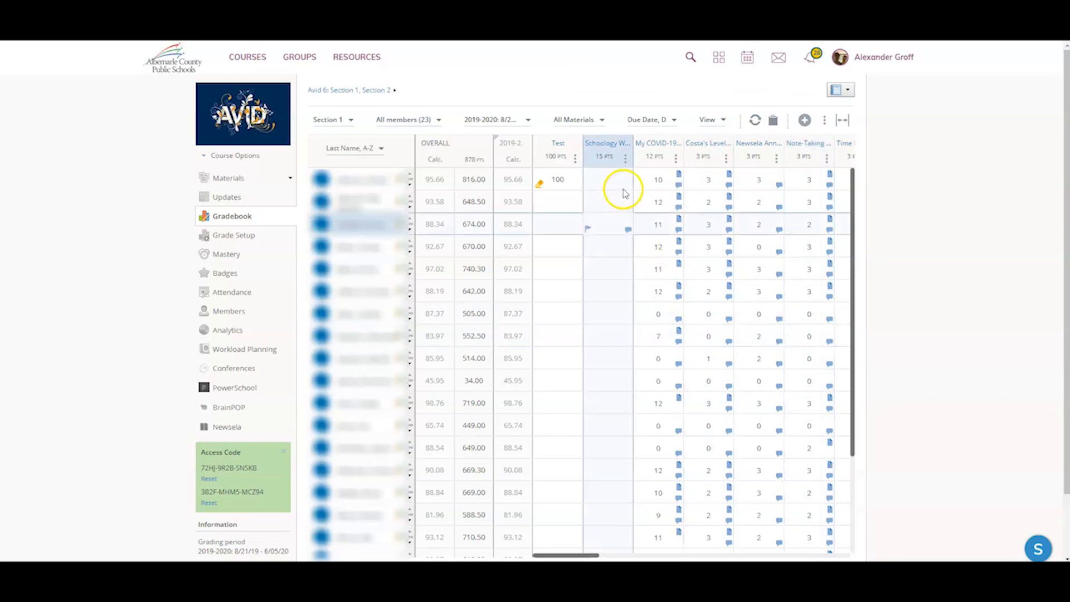
click(627, 186)
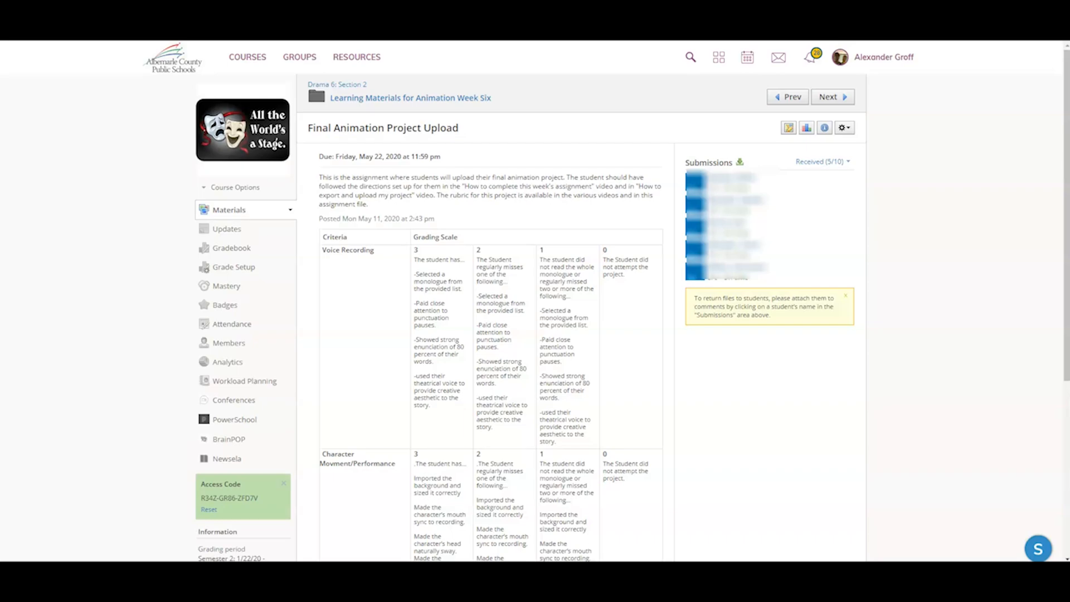
- Open the first student's Final Animation Project Upload submission and review its rubric ratings and grade comment
mouse_move(202, 147)
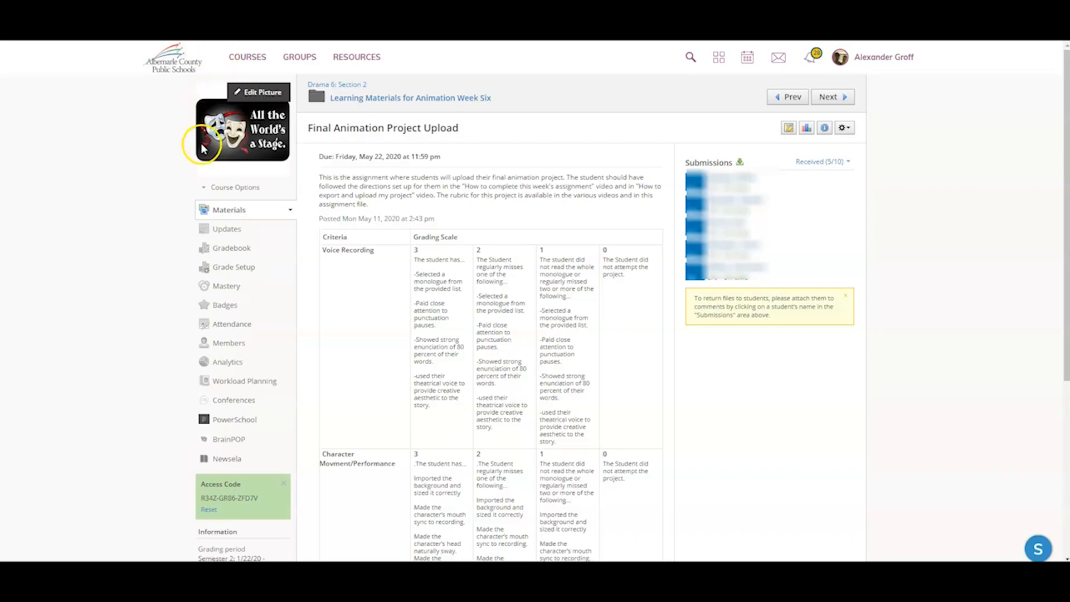
click(709, 180)
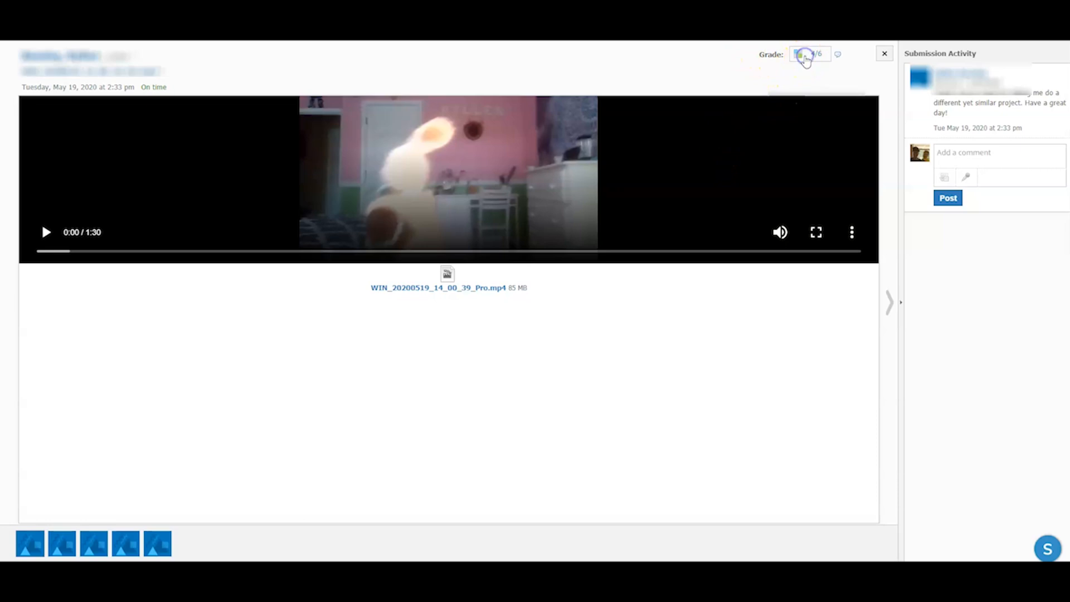
click(803, 56)
scroll(825, 173, down, 1)
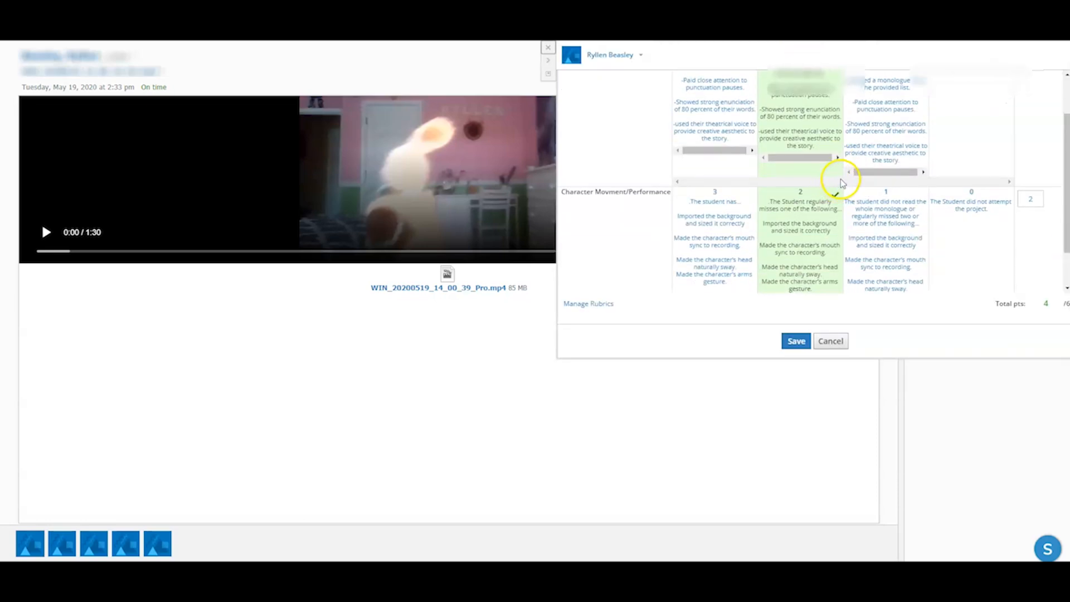
scroll(819, 168, down, 1)
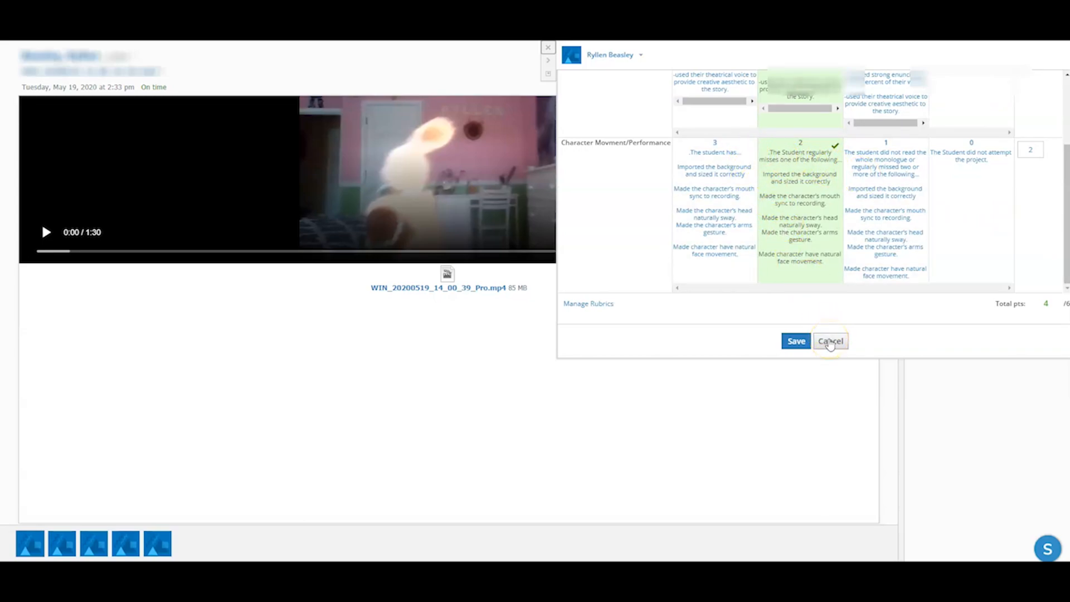
click(829, 342)
click(838, 56)
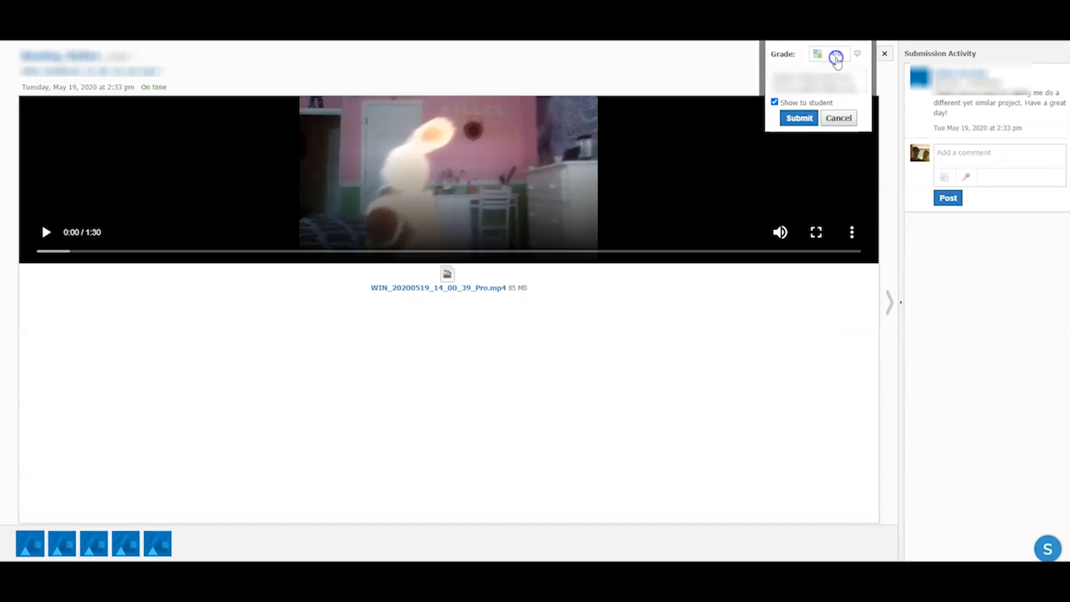
- Open the rubric for the first student's submission in the My COVID-19 Diary assignment and review the Completion rating
click(959, 152)
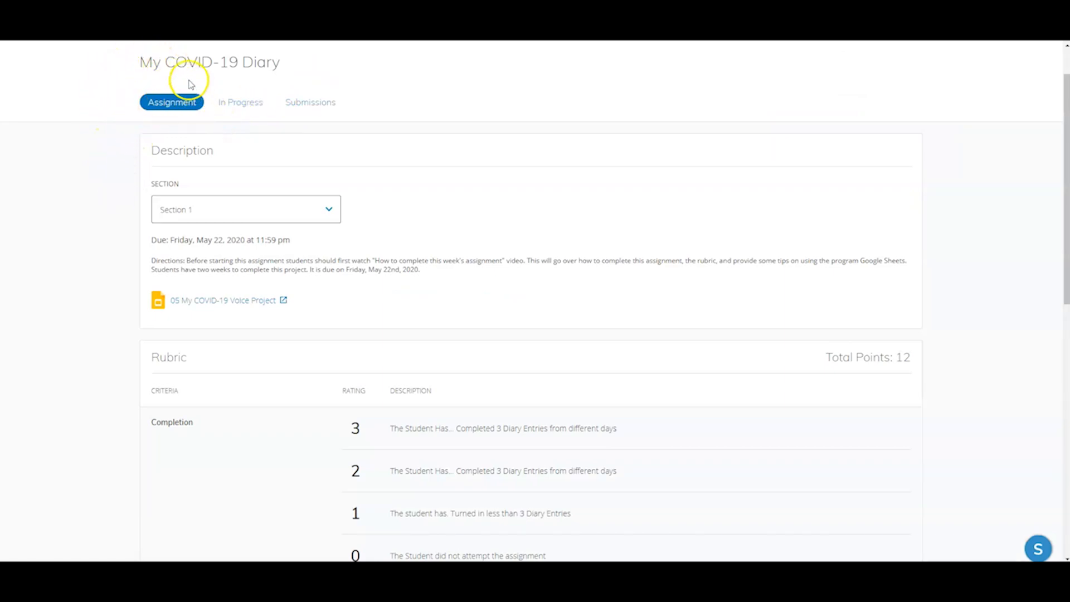
click(294, 105)
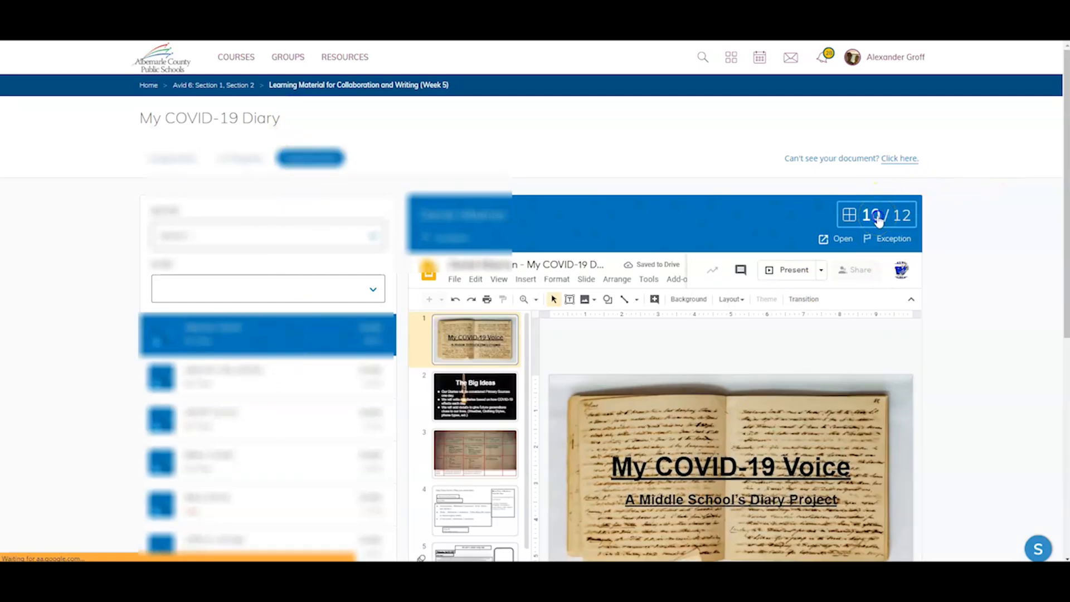
click(880, 219)
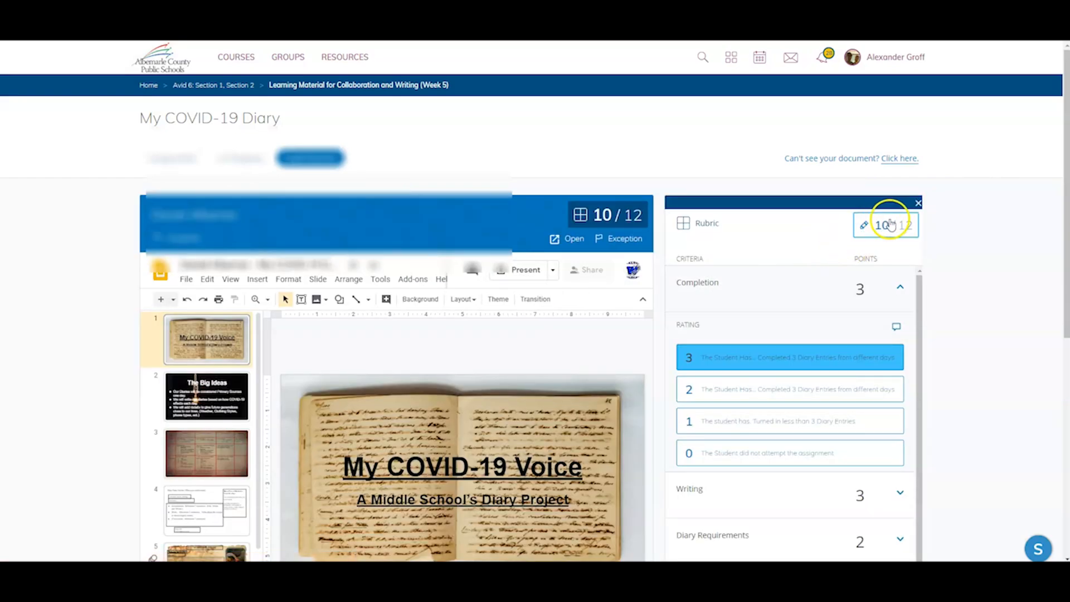
scroll(741, 332, down, 2)
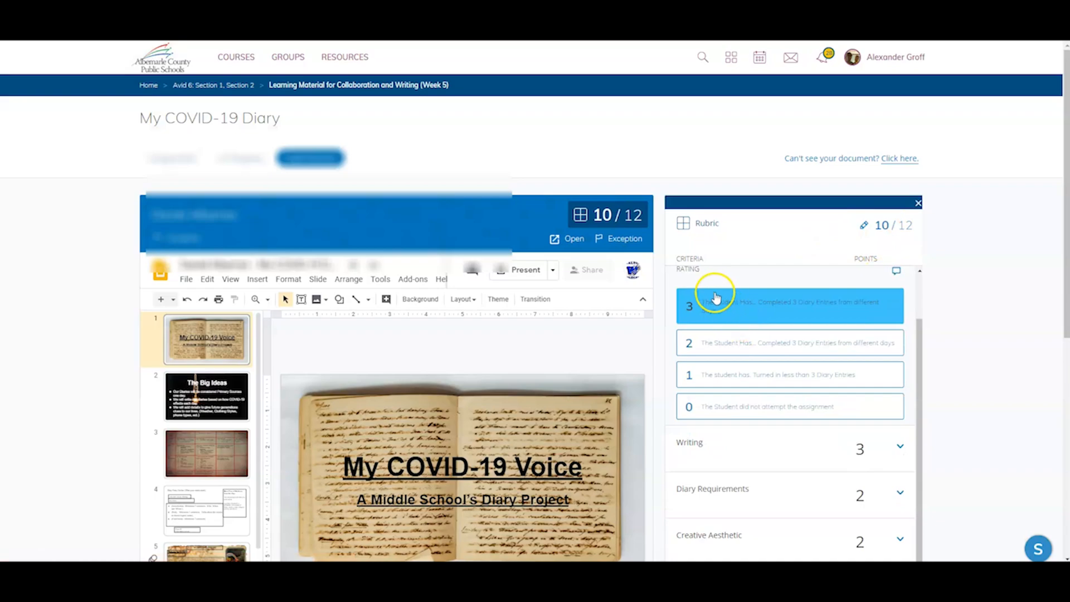
scroll(728, 314, up, 2)
scroll(731, 334, down, 3)
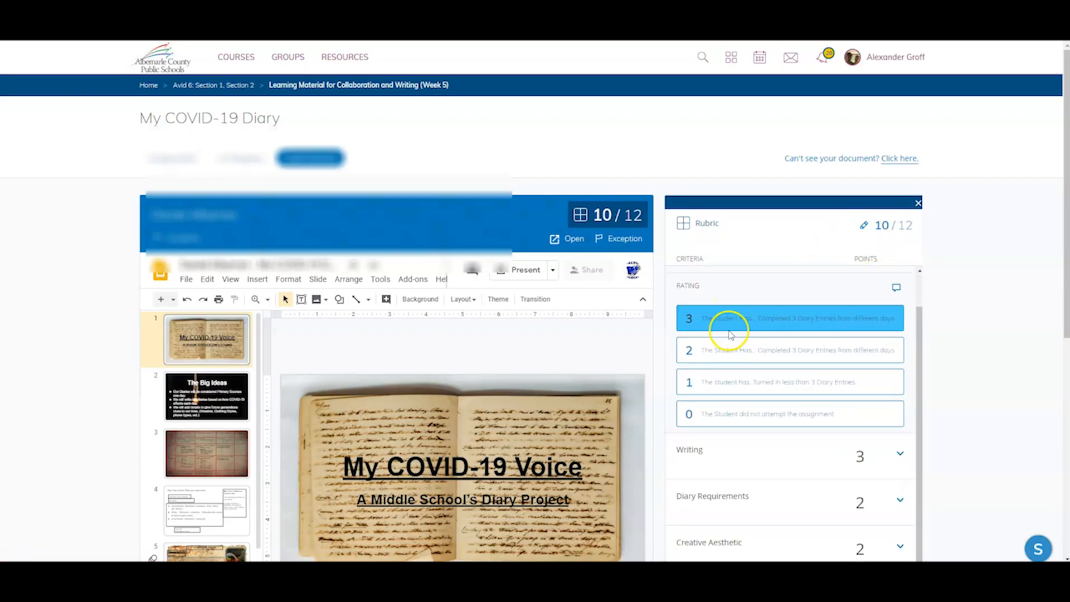
- Expand the Writing, Diary Requirements and Creative Aesthetic criteria one after another and review their ratings and the shared feedback comment
click(899, 410)
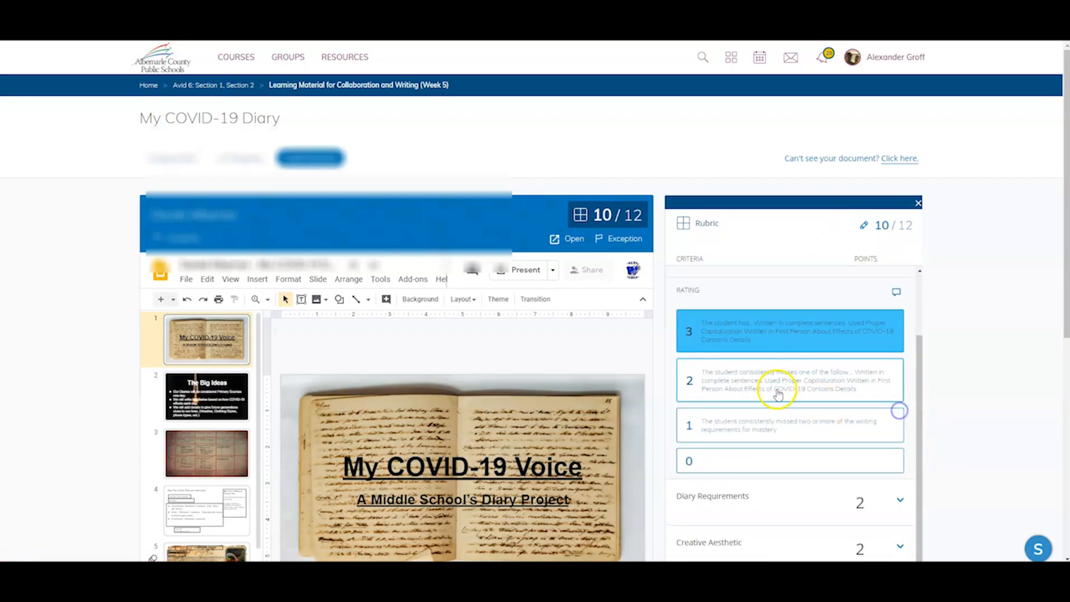
scroll(777, 393, down, 2)
scroll(891, 452, down, 2)
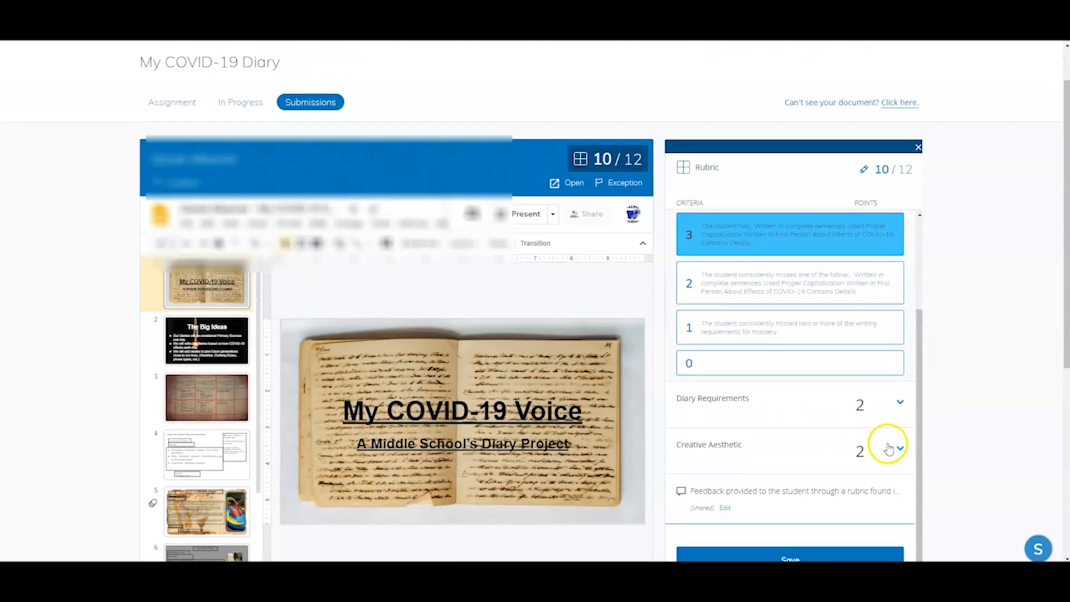
click(897, 404)
scroll(880, 399, down, 2)
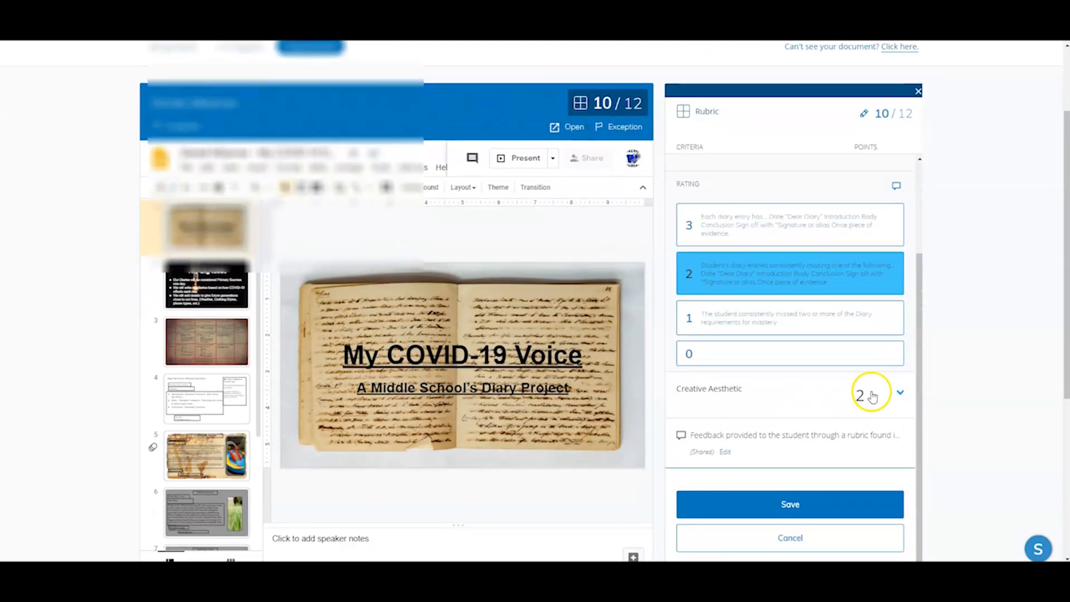
click(899, 396)
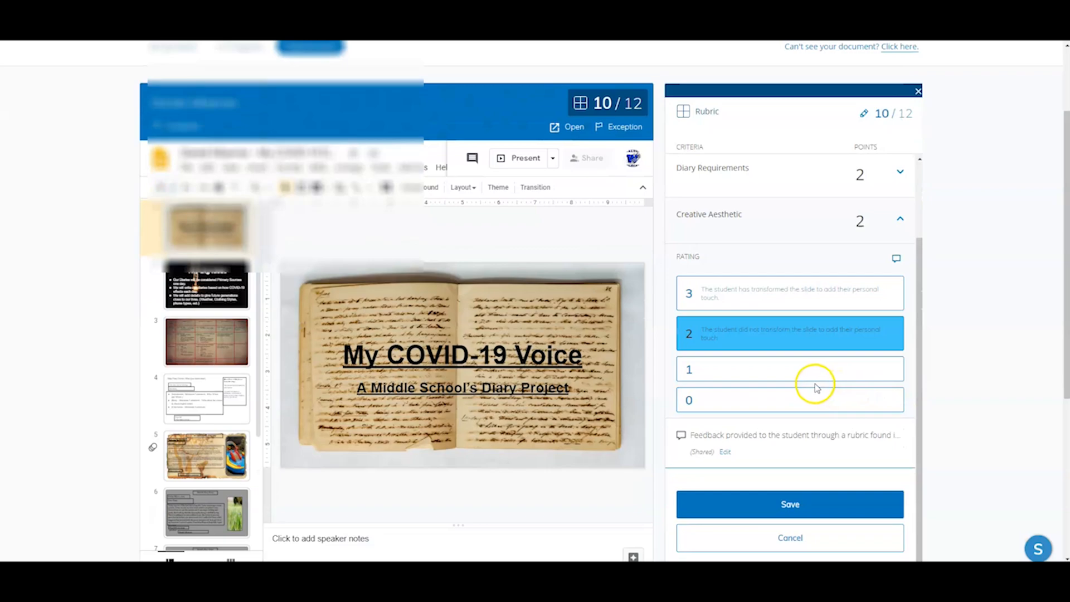
scroll(771, 401, down, 1)
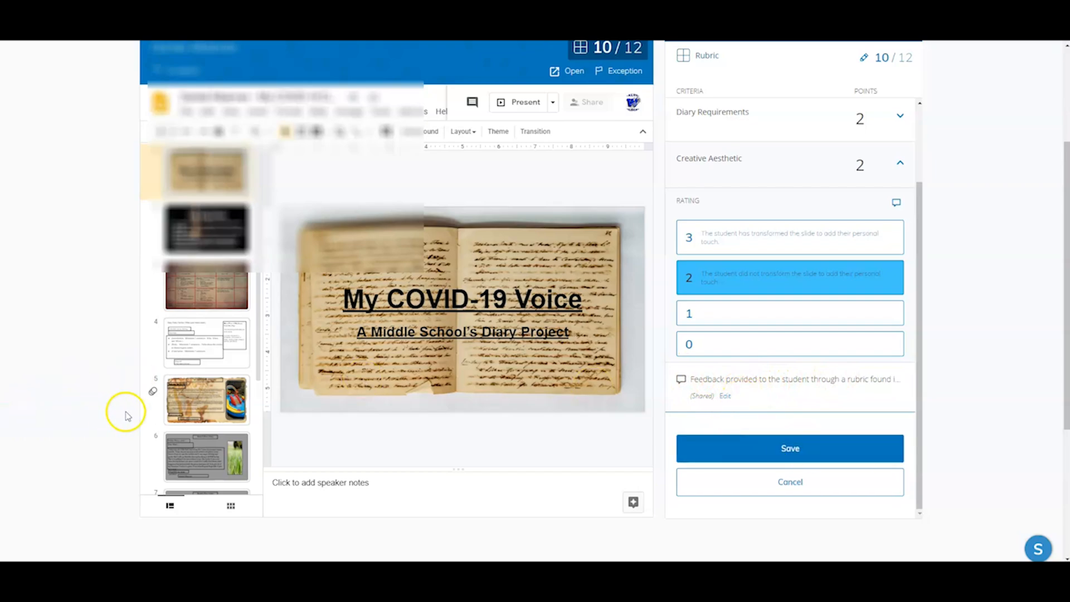
scroll(113, 408, up, 2)
scroll(113, 410, up, 1)
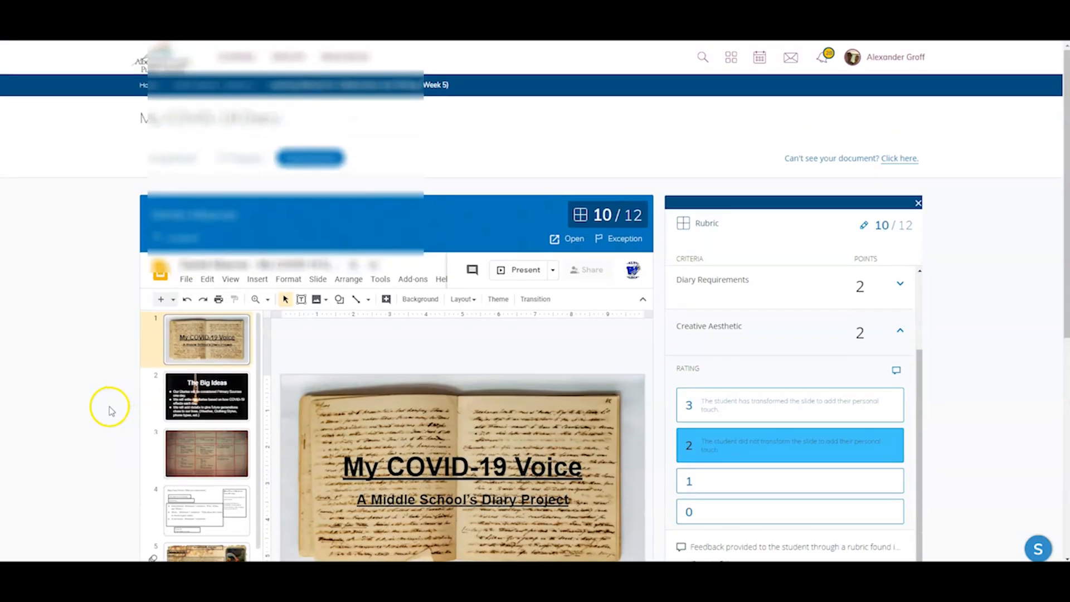